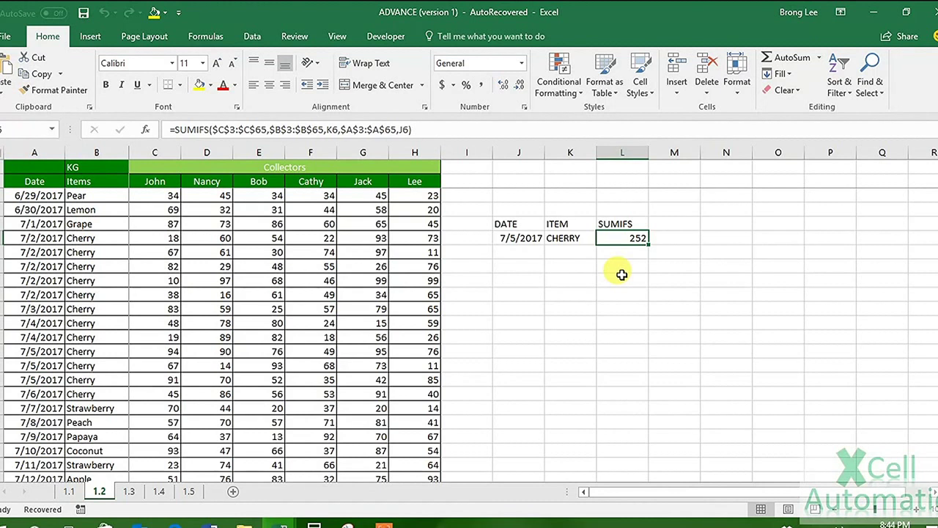
- Replace the formula in L6 with a new SUMIFS that uses $C$3:$C$65 as the sum range
key("Delete")
type("=sumif")
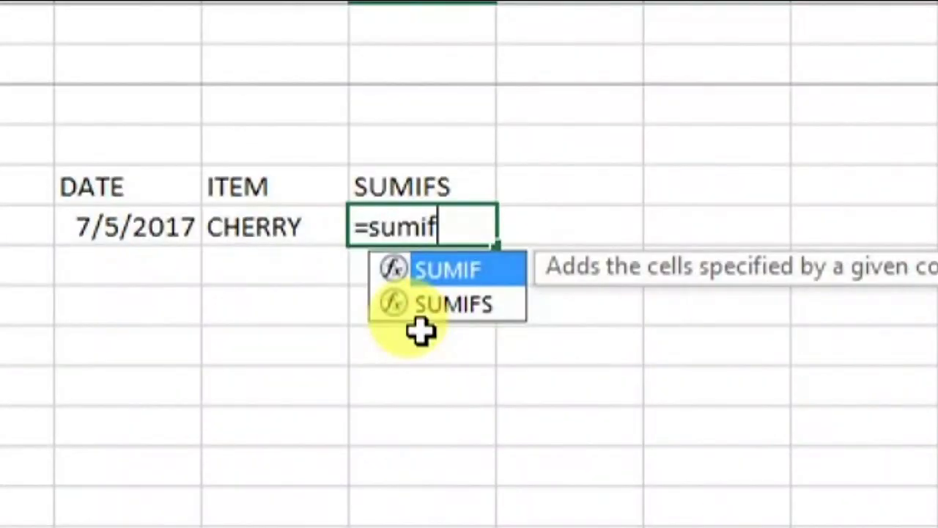
type("s")
key("Tab")
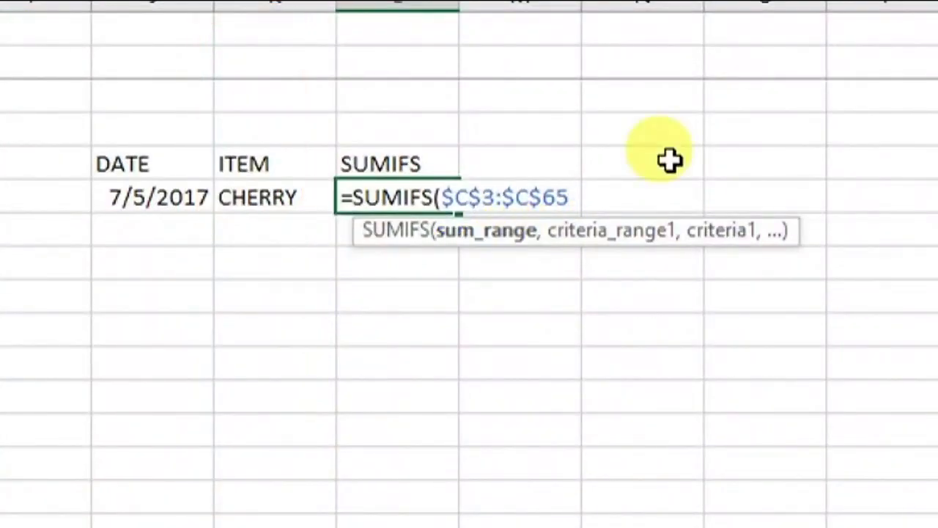
type(",")
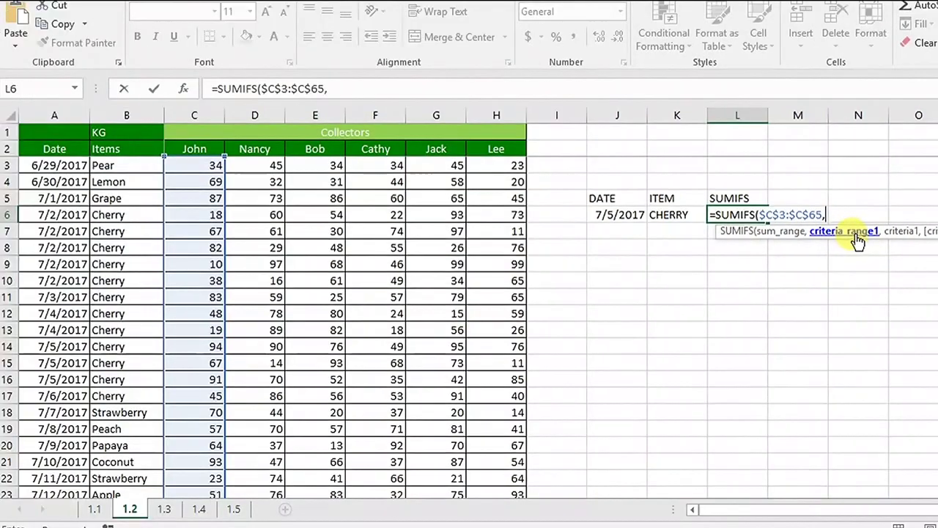
- Add the item criterion to the SUMIFS formula, with $B$3:$B$65 as the criteria range and K6 as the criterion
mouse_move(109, 170)
left_mouse_down()
mouse_move(139, 501)
mouse_move(136, 462)
left_mouse_up()
key("F4")
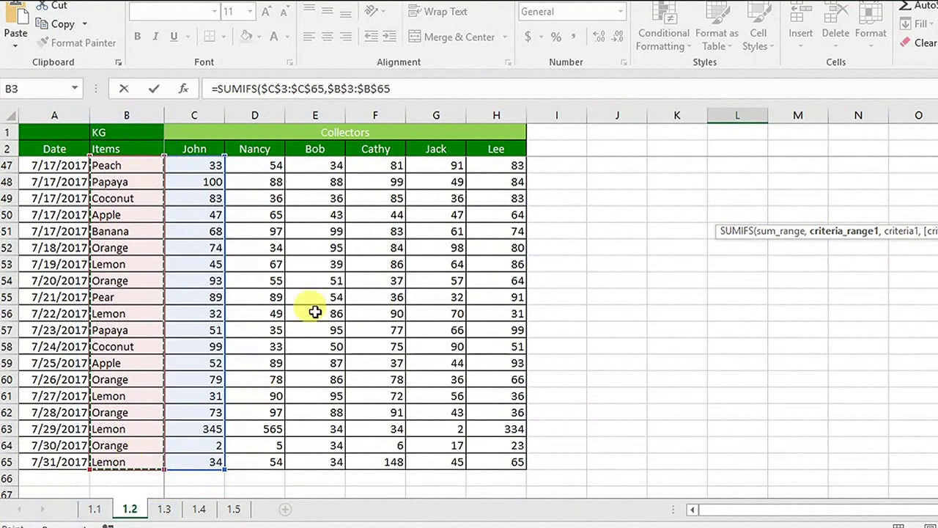
scroll(647, 287, "up", 15)
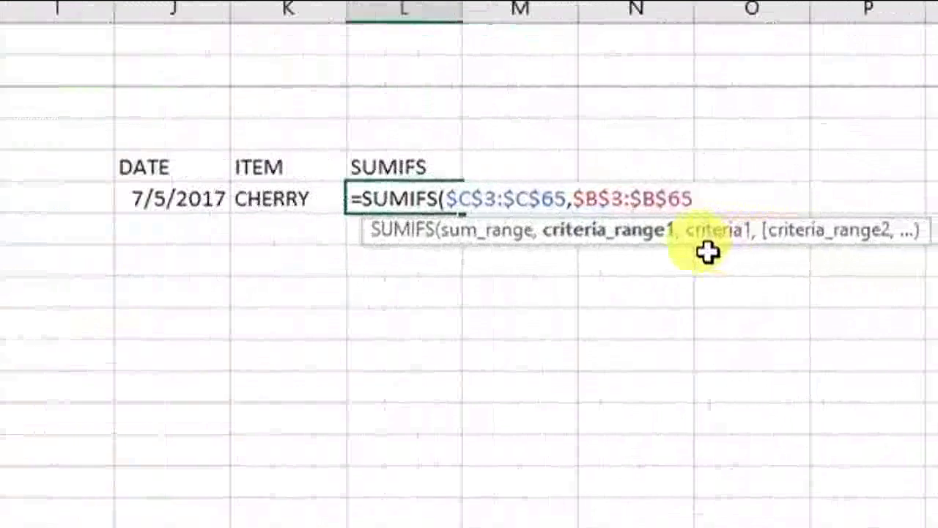
type(",")
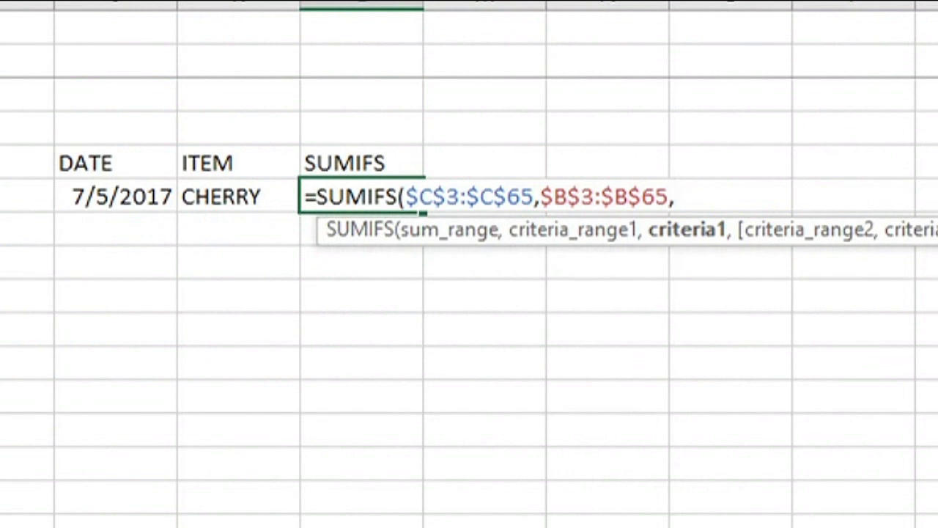
left_click(240, 202)
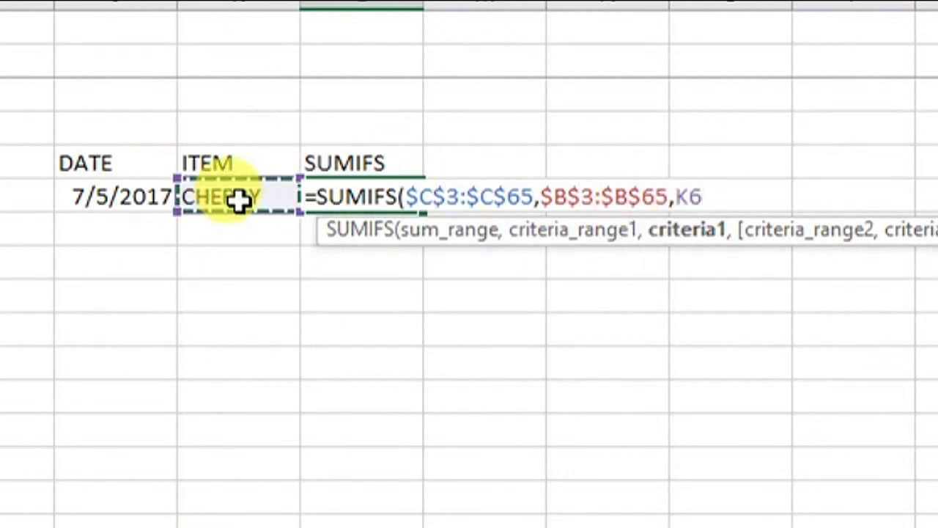
left_click(605, 233)
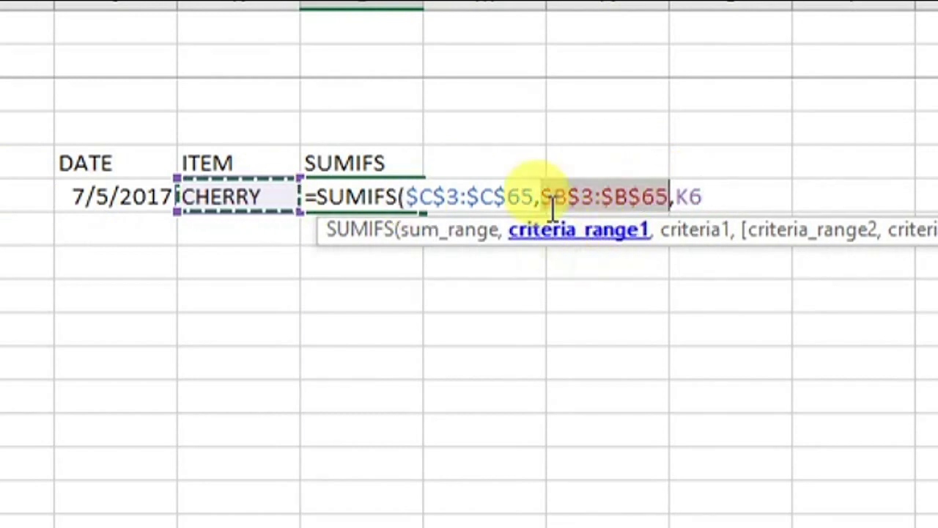
left_click(686, 233)
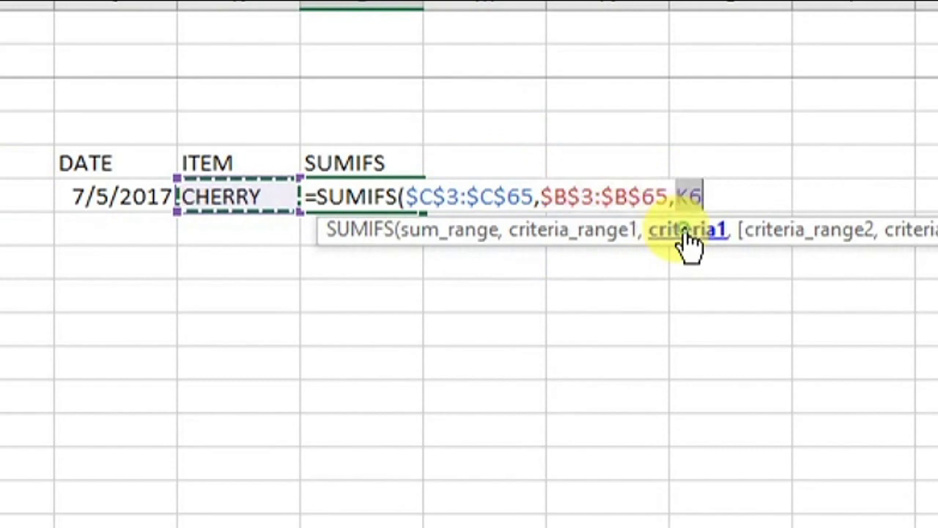
left_click(713, 200)
type(",")
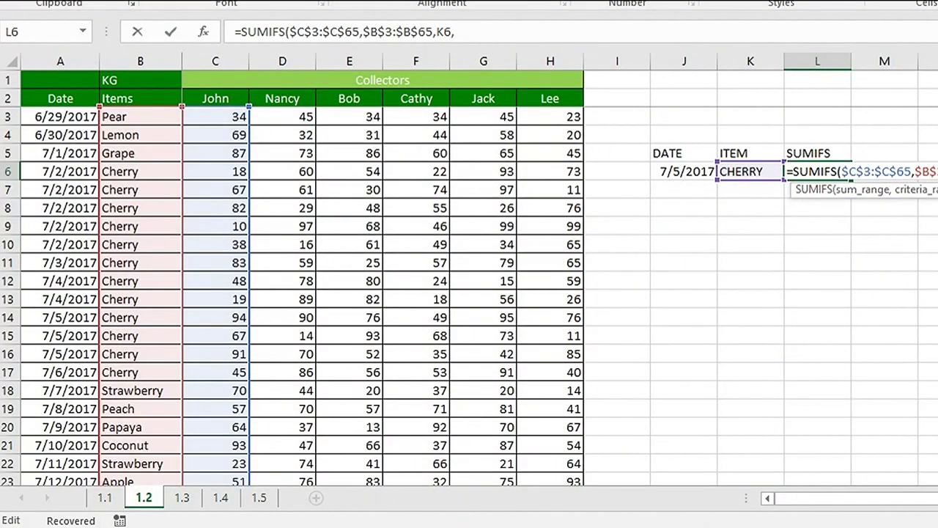
- Add the date criterion to the SUMIFS formula, with $A$3:$A$65 as the second criteria range and J6 as the criterion
left_click_drag(51, 116, 64, 449)
key("F4")
scroll(628, 170, "up", 15)
type(",")
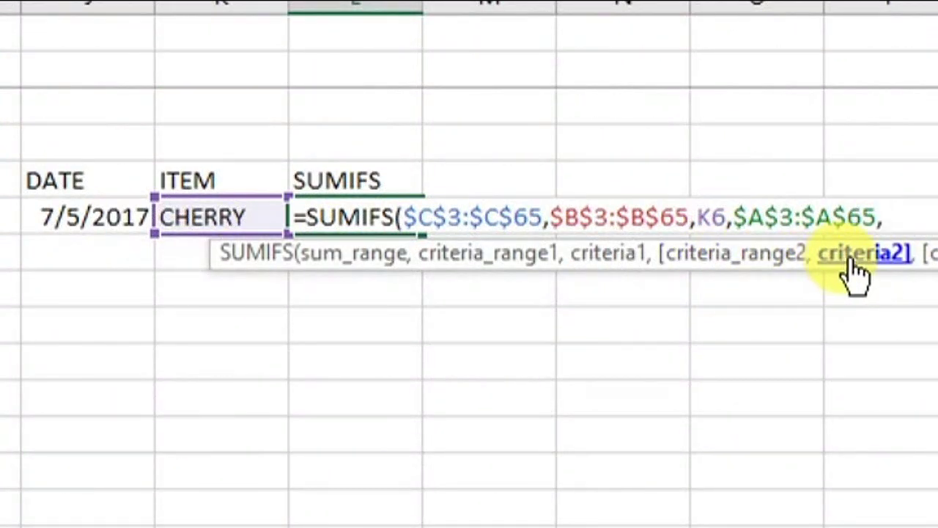
left_click(99, 218)
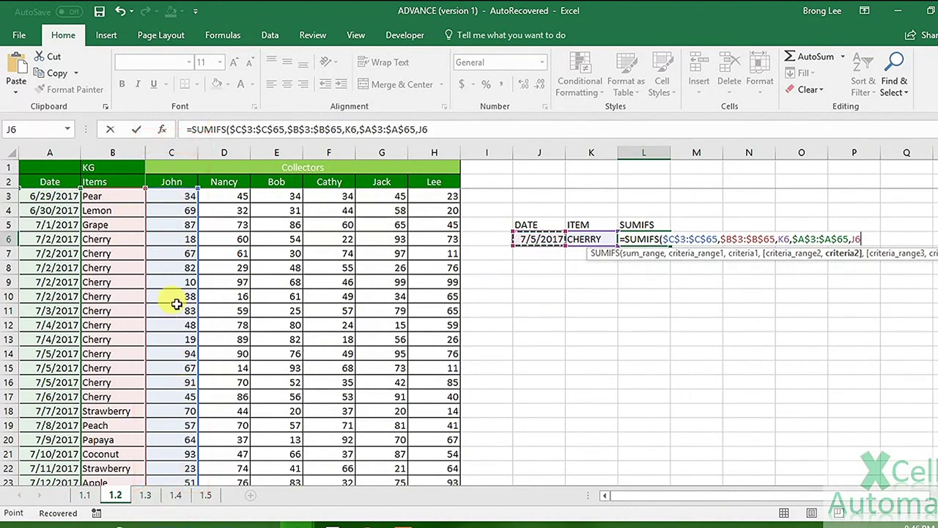
- Review each criteria range and criterion argument of the SUMIFS formula against the item and date columns
left_click(695, 254)
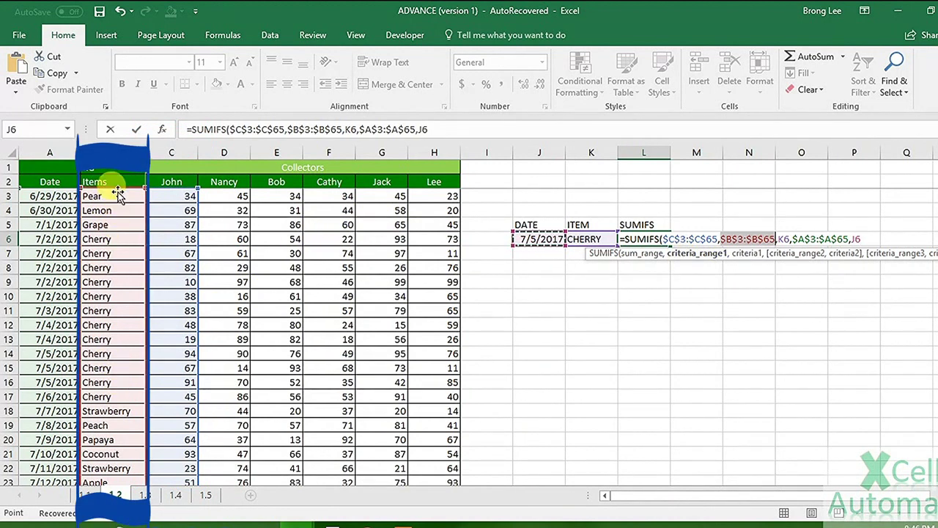
scroll(117, 381, "down", 3)
scroll(116, 408, "up", 2)
scroll(115, 409, "up", 1)
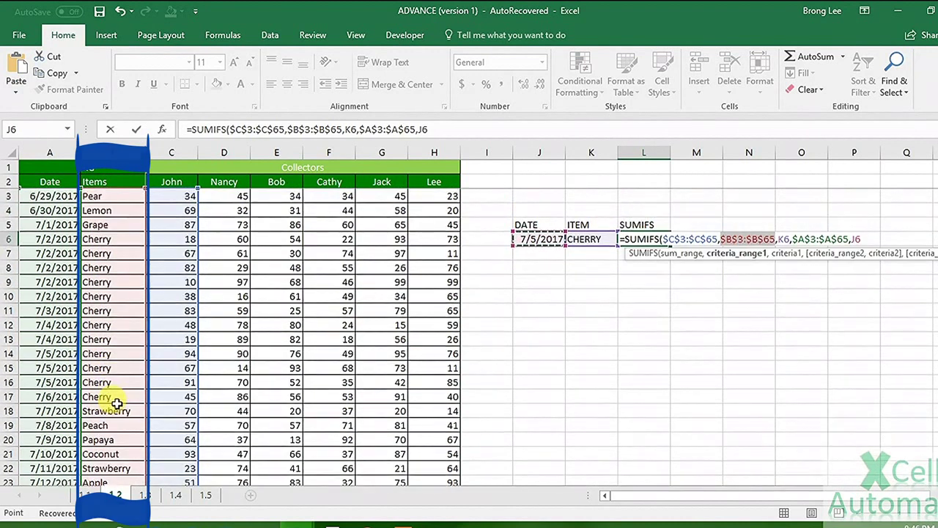
left_click(776, 255)
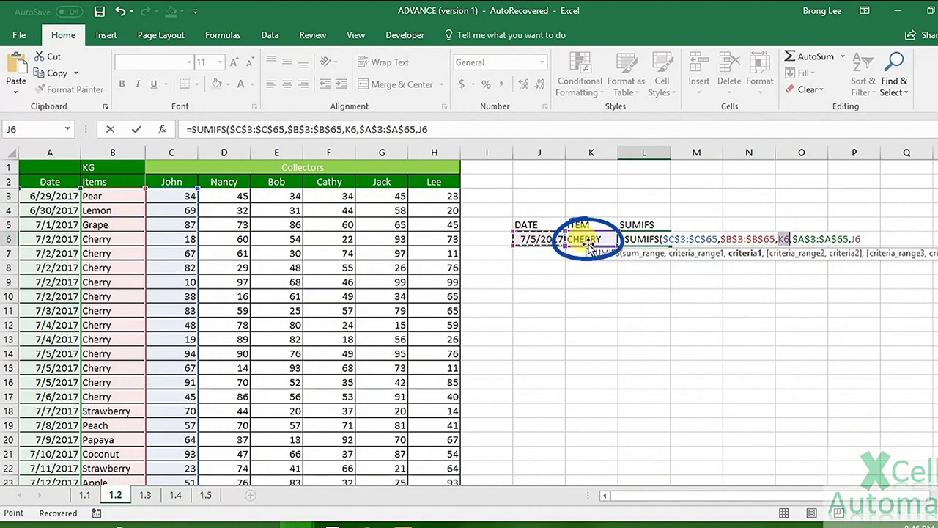
left_click(806, 254)
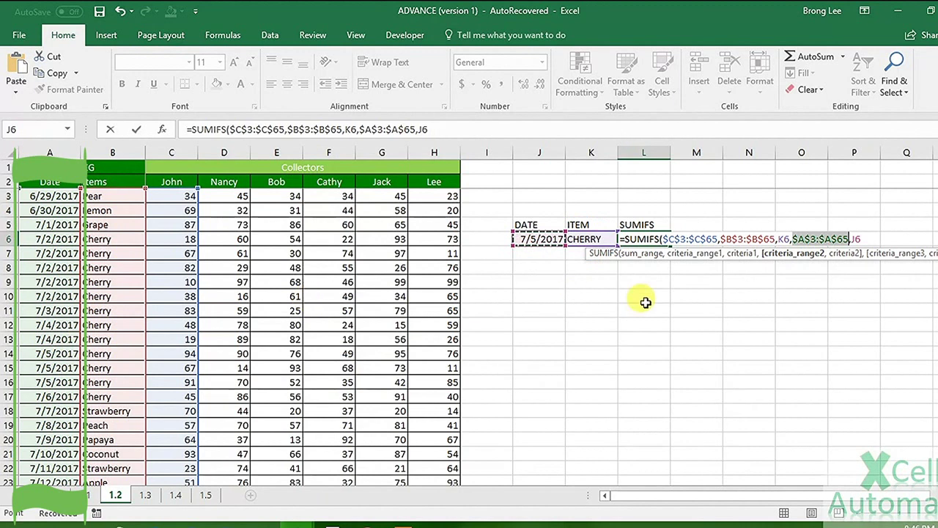
left_click(843, 254)
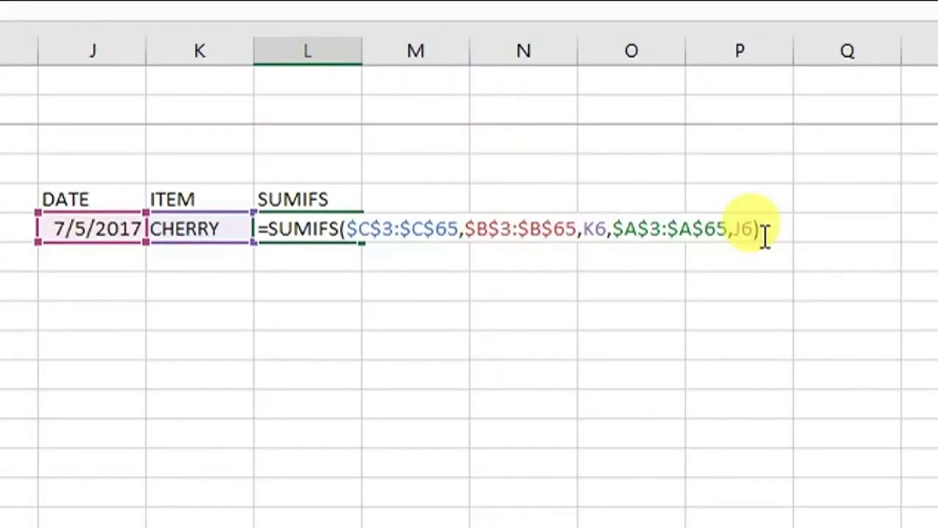
- Close the SUMIFS formula in L6 with a parenthesis and enter it
key("BackSpace")
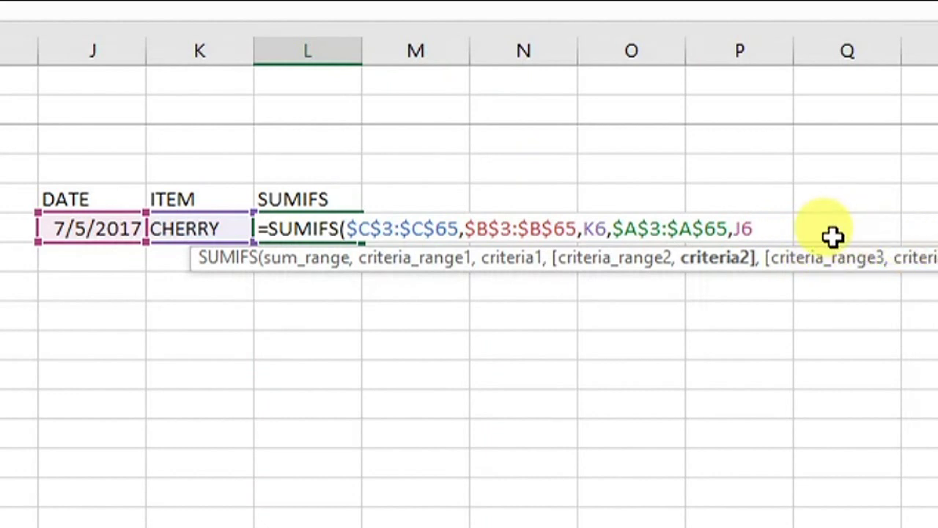
type(")")
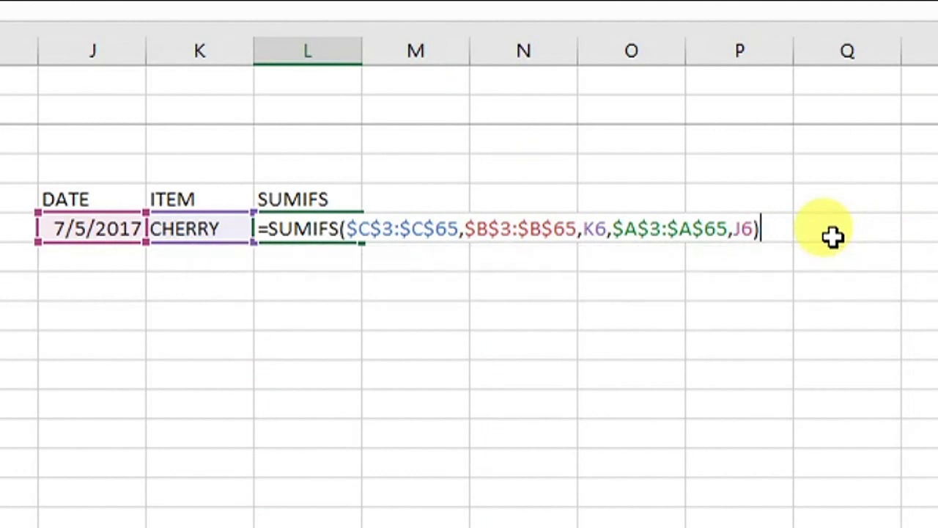
key("Return")
- Compare the SUMIFS result with its criteria and fill the matching 7/5/2017 Cherry amounts in C14:C16 with yellow
left_click(301, 229)
left_click(184, 235)
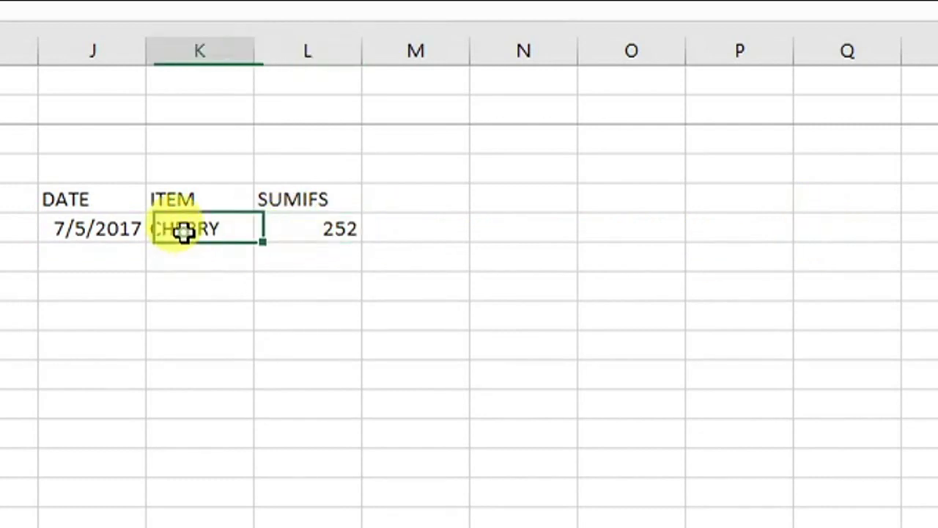
left_click(129, 235)
left_click(310, 233)
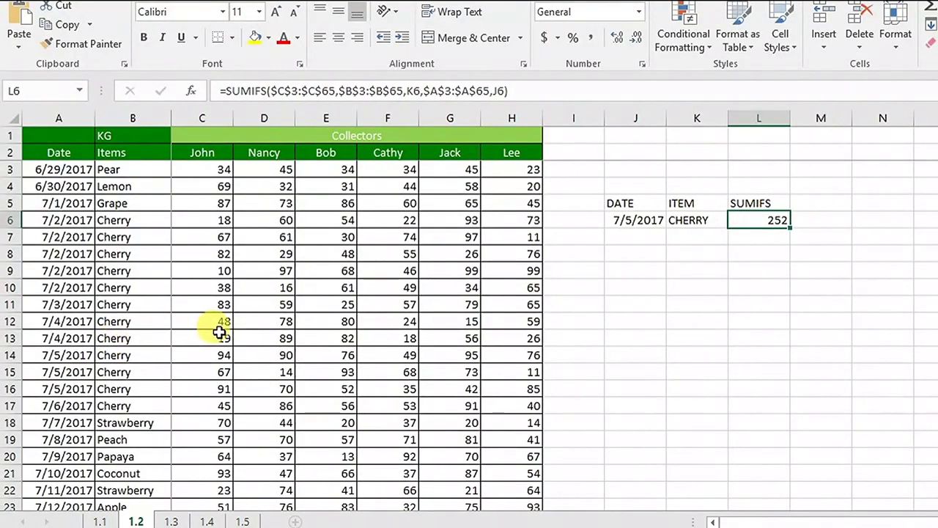
left_click_drag(219, 334, 215, 357)
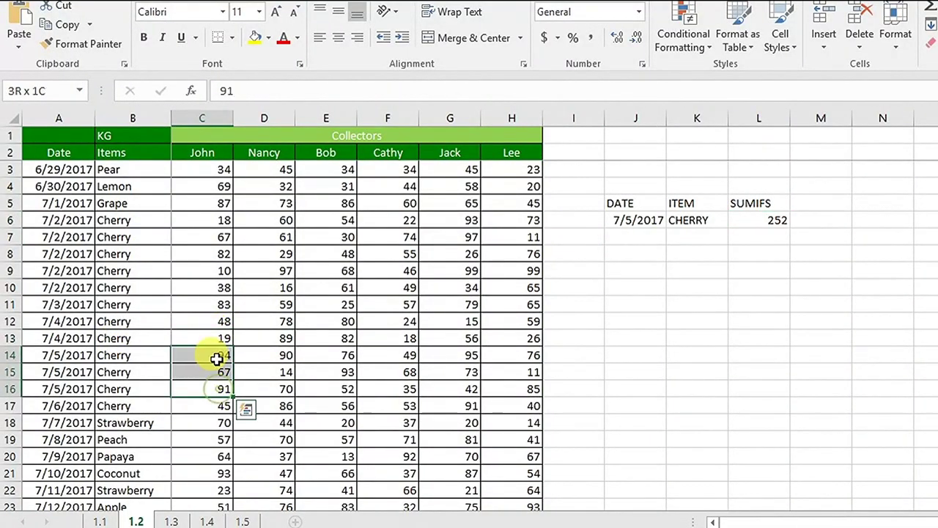
left_click(255, 38)
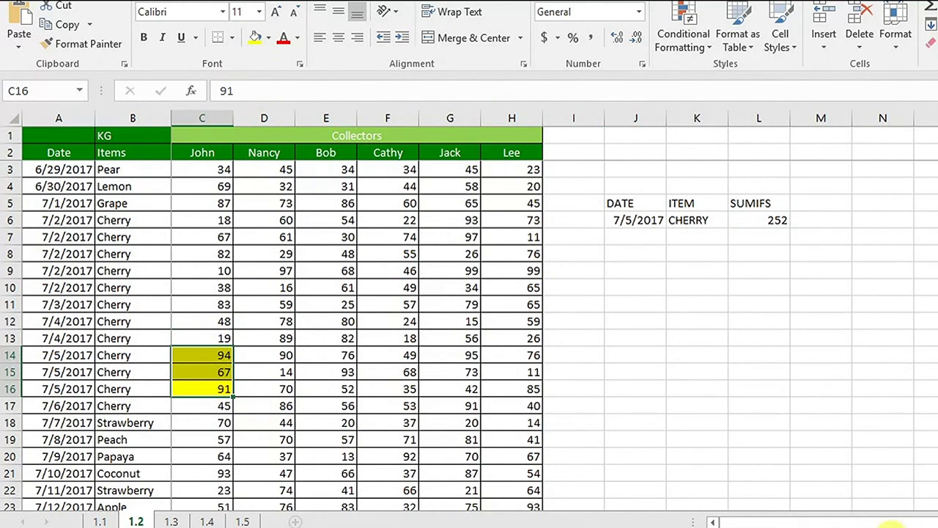
- Change the date criterion in J6 to 7/2/2017
left_click(619, 222)
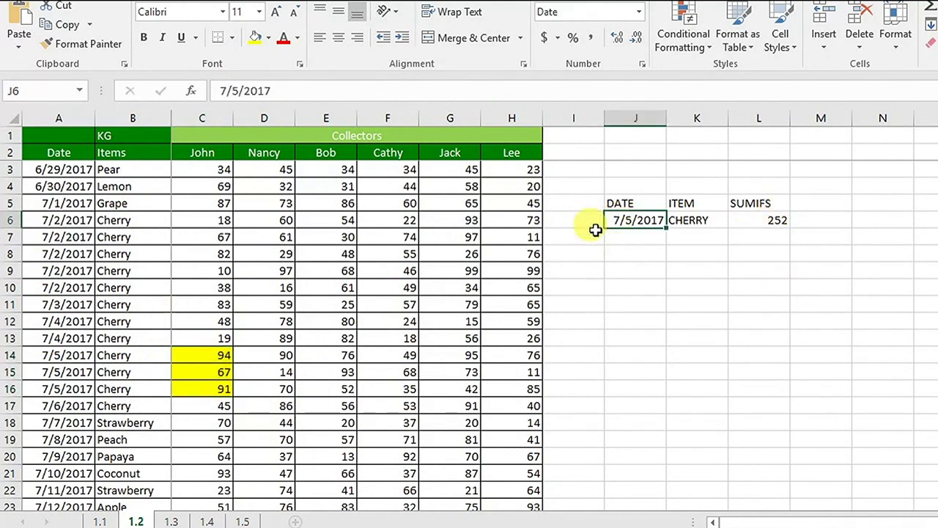
left_click(238, 88)
key("BackSpace")
type("2")
key("Return")
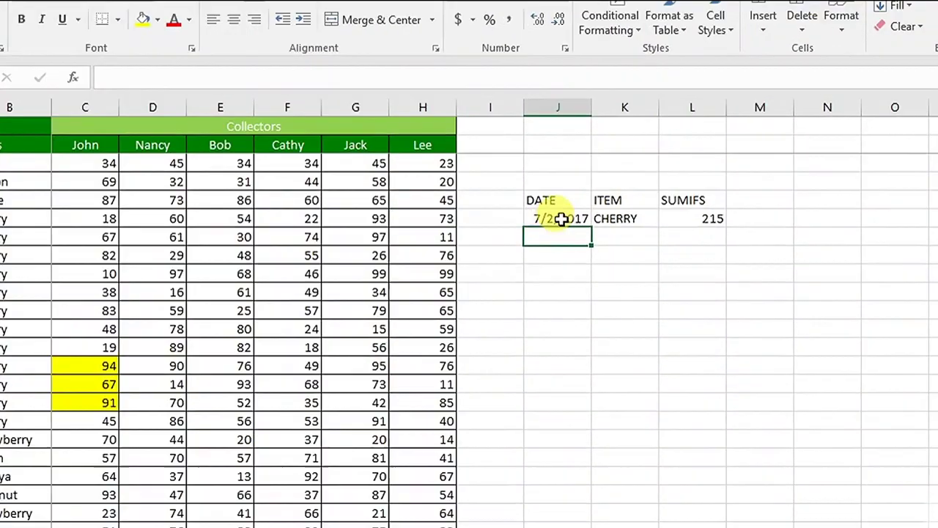
- Check the SUMIFS result against the 7/2/2017 Cherry rows, selecting their dates and amounts in A6:A10 and C6:C10
left_click(589, 216)
left_click(723, 215)
left_click_drag(66, 236, 62, 292)
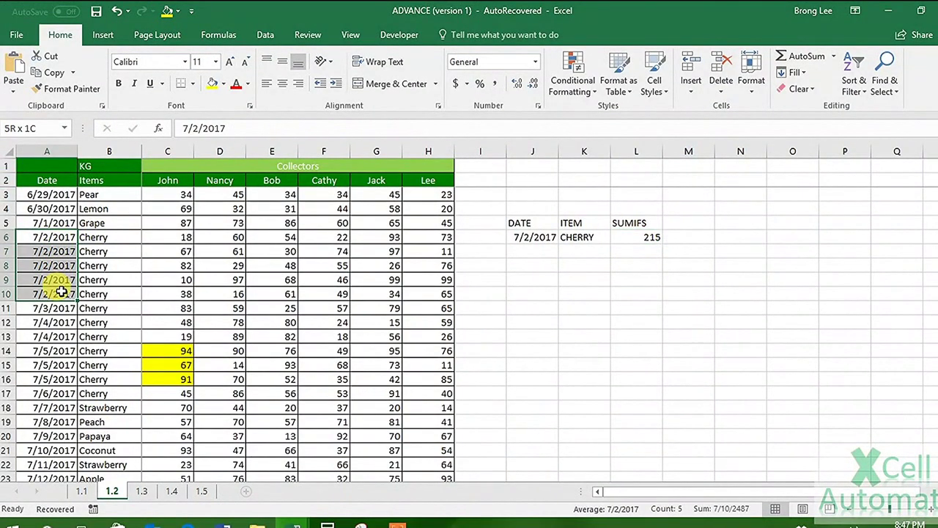
left_click_drag(162, 292, 167, 239)
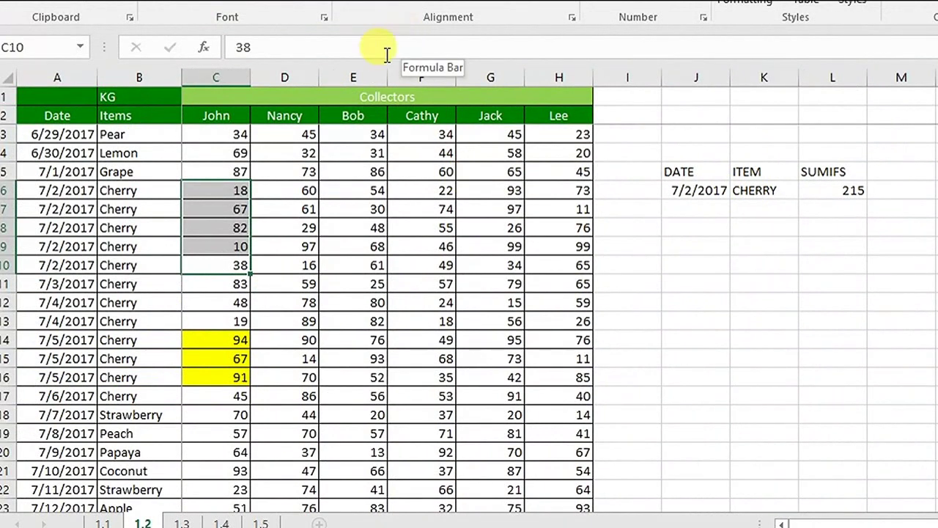
- Change the item criterion in K6 to Apple
scroll(413, 376, "down", 3)
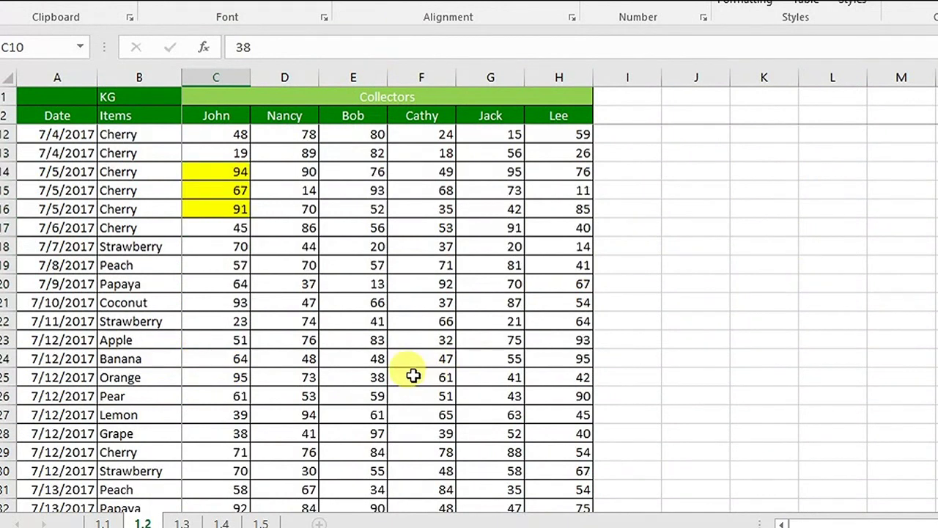
scroll(139, 443, "up", 3)
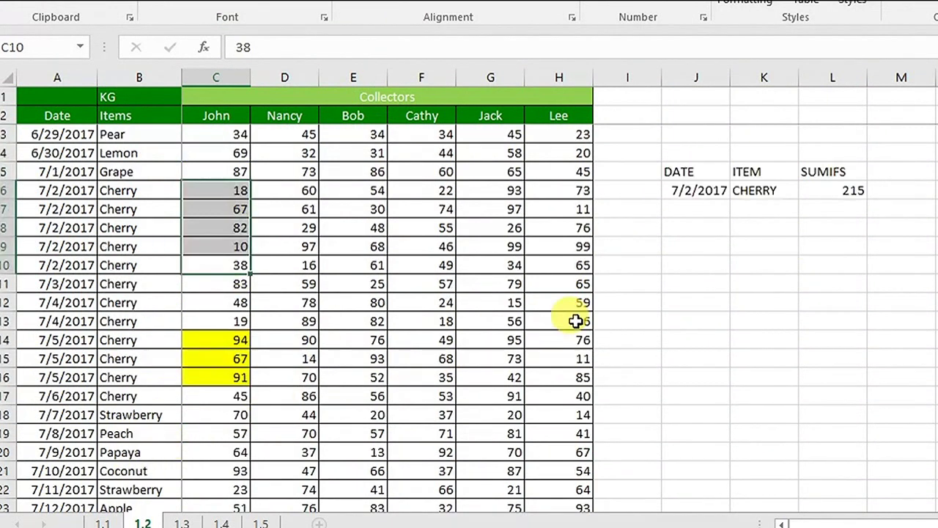
left_click(764, 190)
type("App")
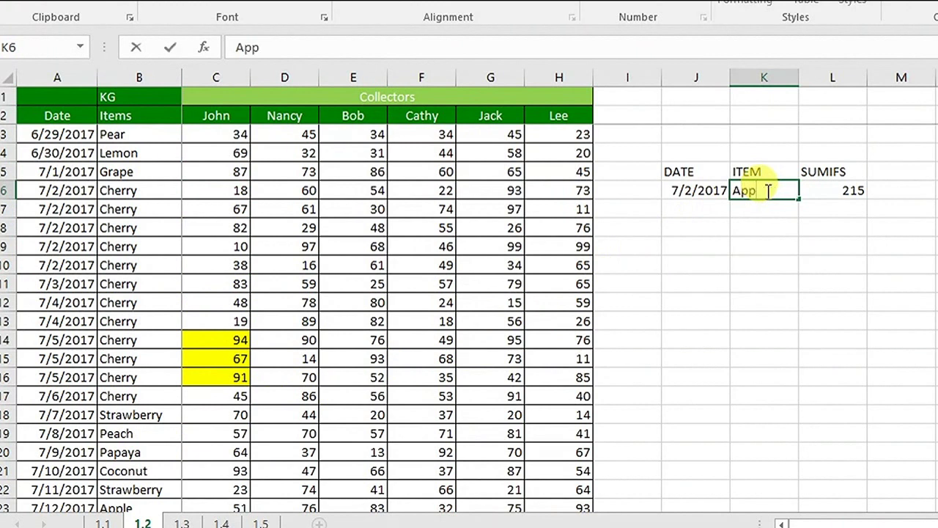
type("le")
key("Return")
- Look through the date and item columns for Apple entries and compare them with the 7/2/2017 rows
left_click(715, 189)
left_click_drag(69, 185, 88, 265)
scroll(87, 265, "down", 3)
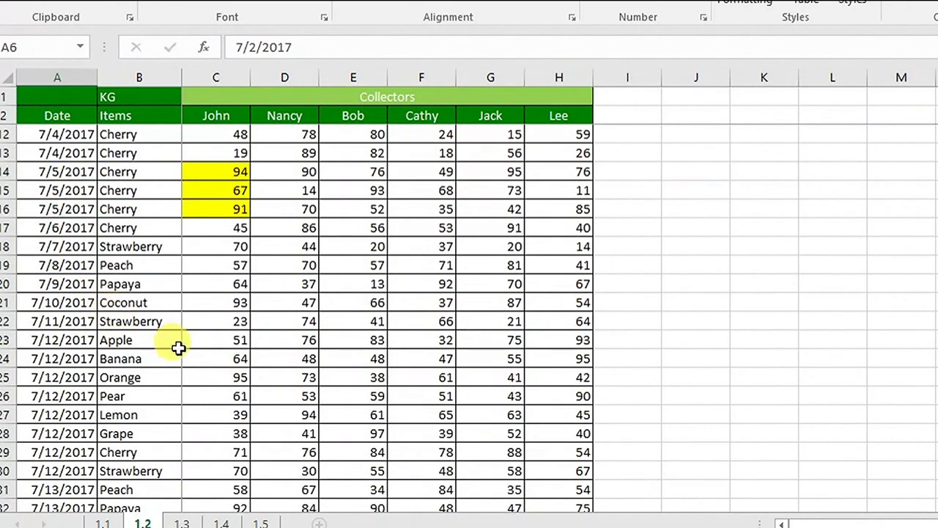
left_click(146, 339)
left_click_drag(146, 340, 151, 395)
scroll(151, 401, "down", 3)
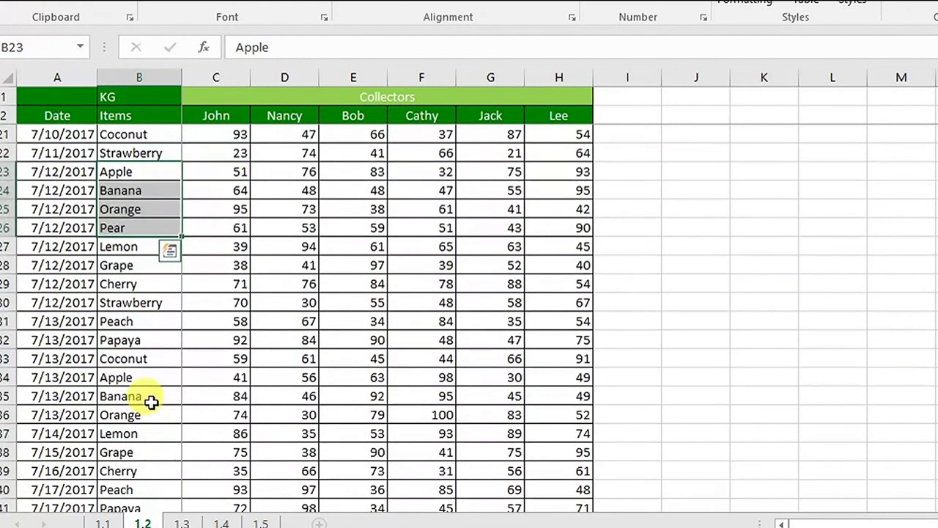
scroll(151, 401, "up", 6)
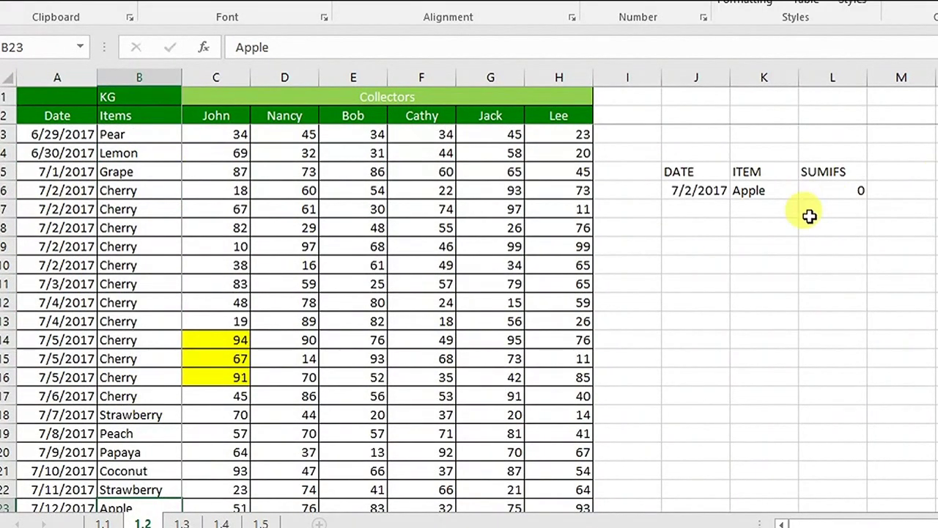
- Change the date criterion in J6 to 7/12/2017 and check the result, item and date cells
left_click(676, 192)
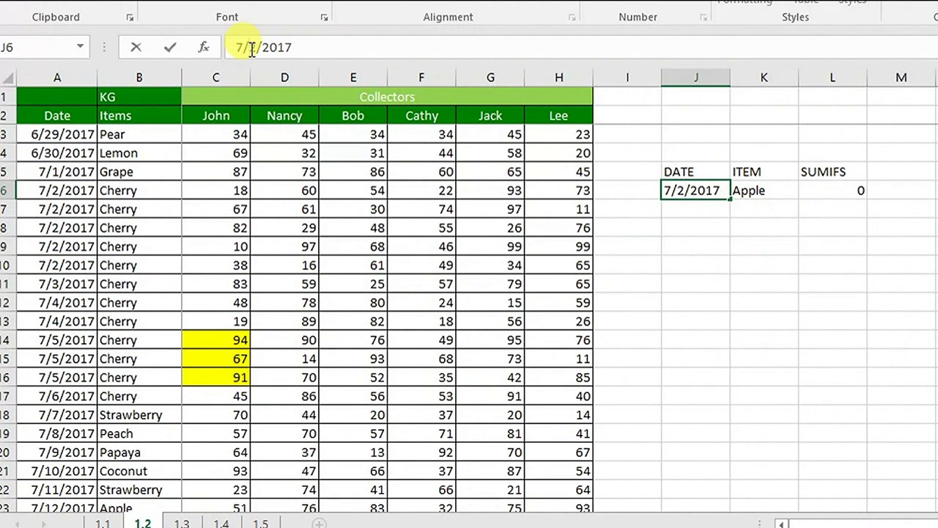
key("Return")
left_click(821, 192)
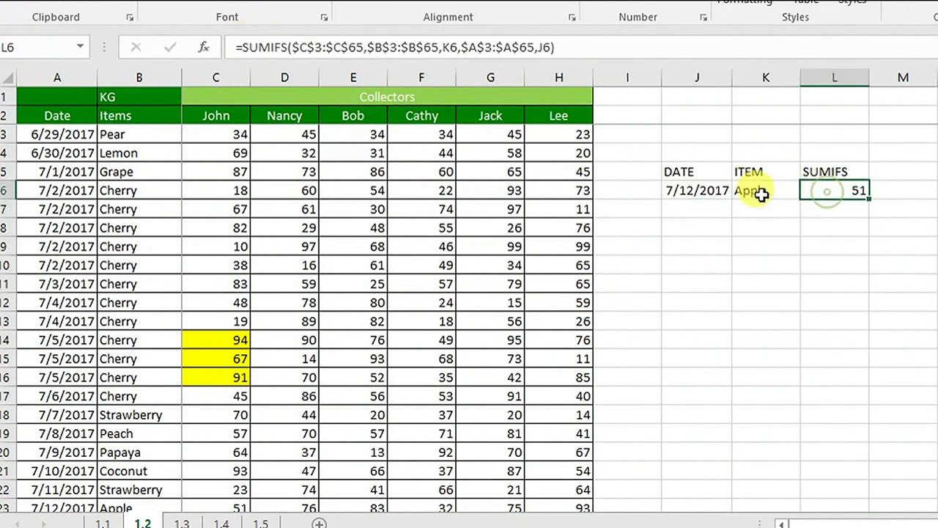
left_click(753, 193)
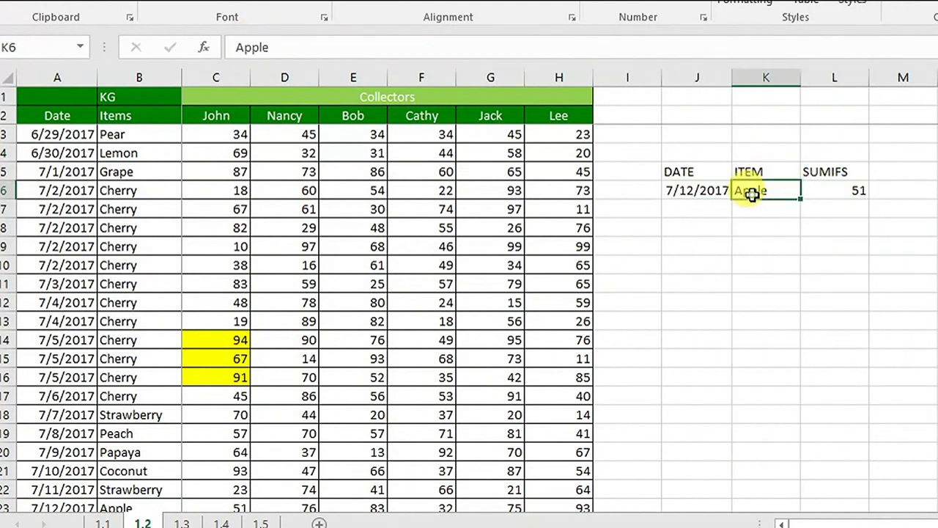
left_click(695, 189)
left_click(776, 188)
- Locate the 7/12/2017 Apple row and fill its column C amount in C23 with yellow
scroll(81, 422, "down", 3)
left_click_drag(86, 423, 69, 446)
left_click_drag(62, 341, 63, 467)
left_click(125, 339)
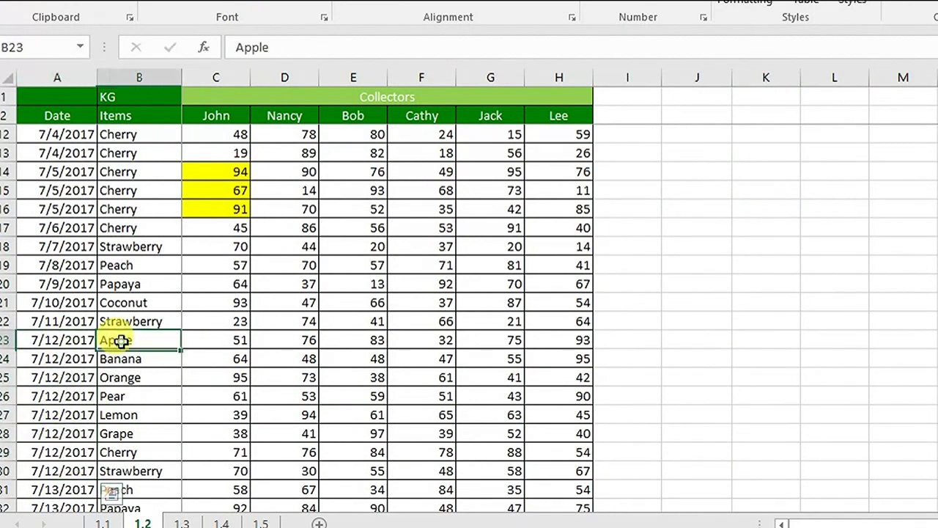
left_click(238, 336)
scroll(242, 339, "up", 3)
scroll(245, 484, "down", 1)
left_click(264, 9)
- Compare the SUMIFS result in L6 with the highlighted Apple amount in column C
scroll(279, 326, "up", 3)
left_click(840, 187)
scroll(815, 233, "down", 1)
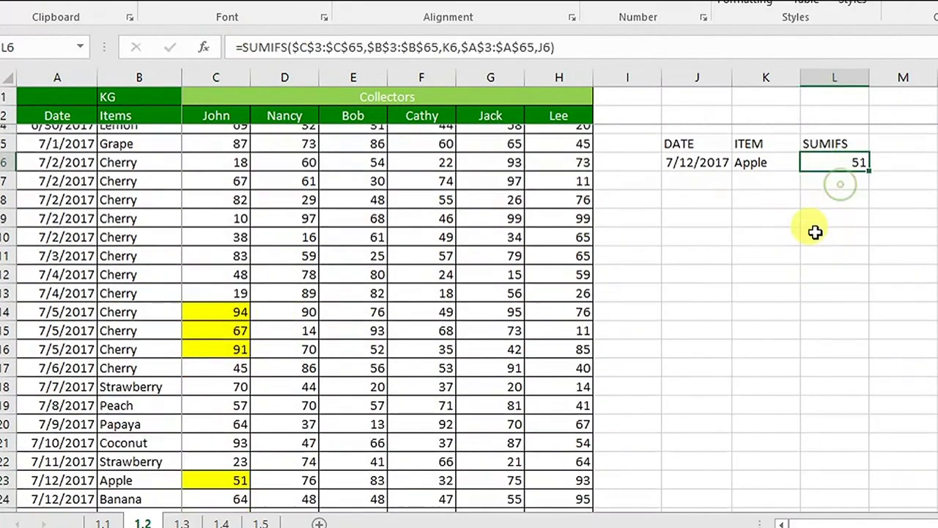
scroll(787, 233, "up", 3)
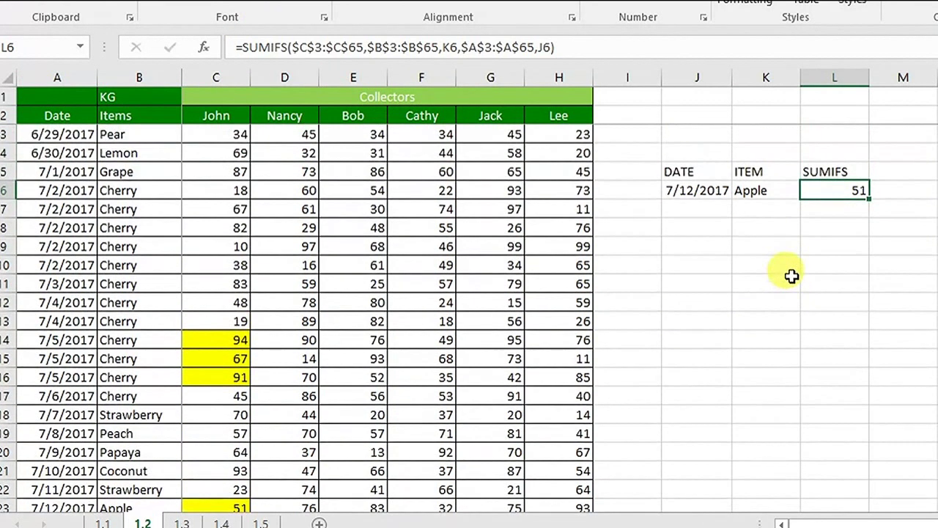